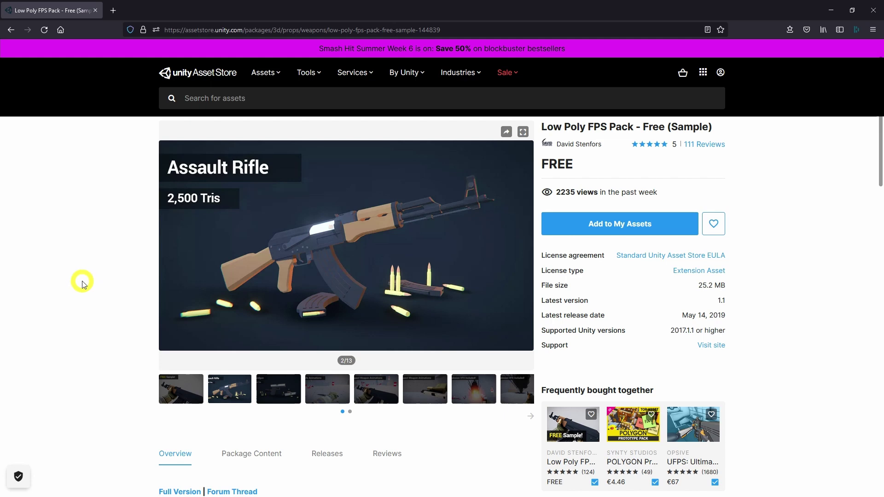
# - Browse the Low Poly FPS Pack gallery to image 7/13, 'Explosion VFX Included!'
pyautogui.scroll(2, 84, 281)
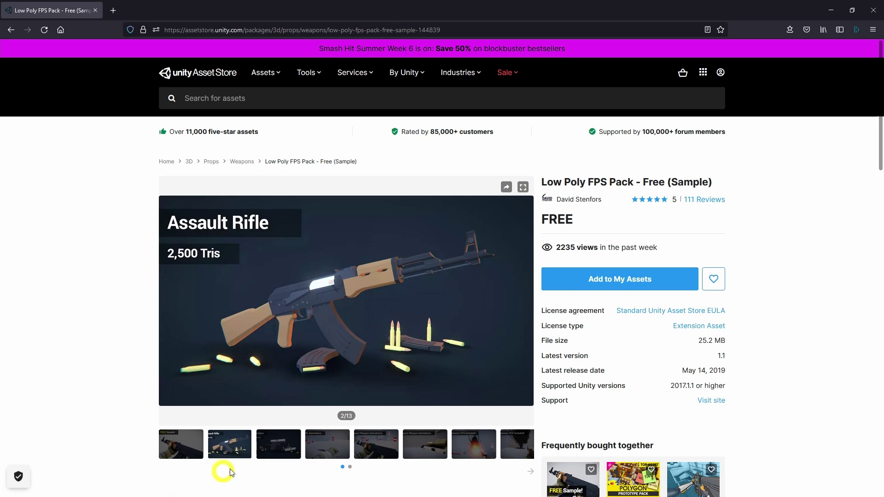
pyautogui.click(276, 446)
pyautogui.click(250, 447)
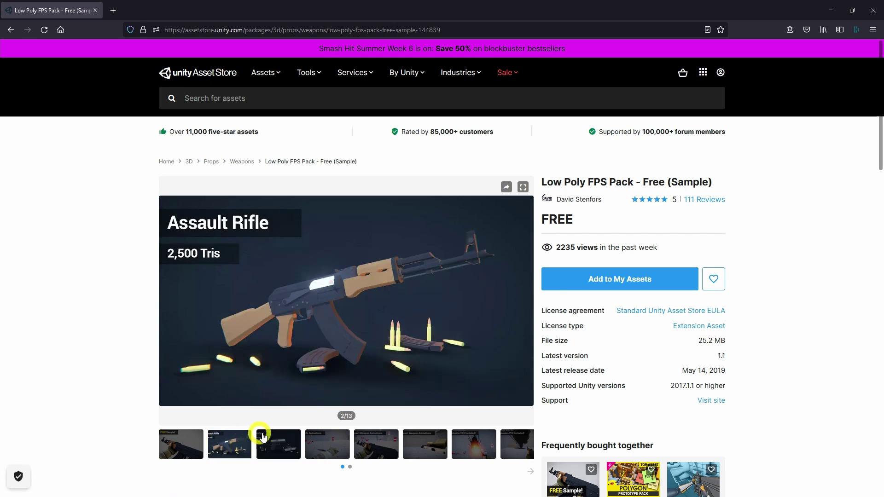
pyautogui.click(376, 446)
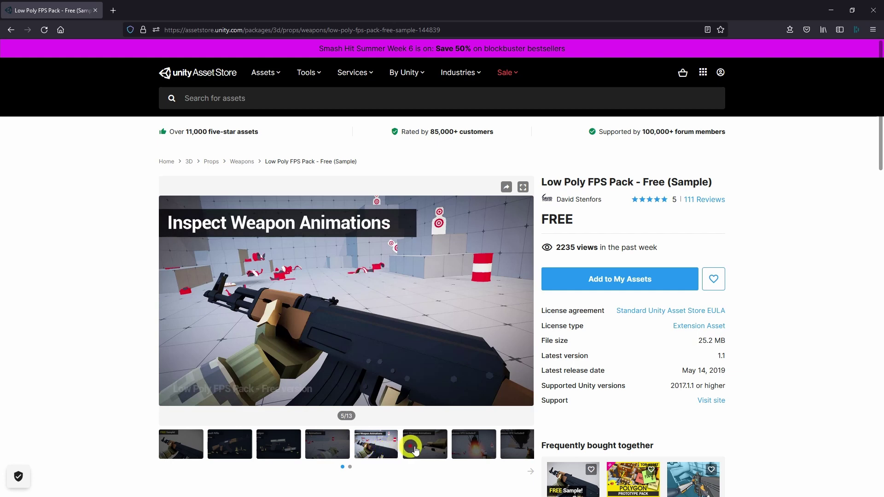
pyautogui.click(425, 444)
pyautogui.click(488, 441)
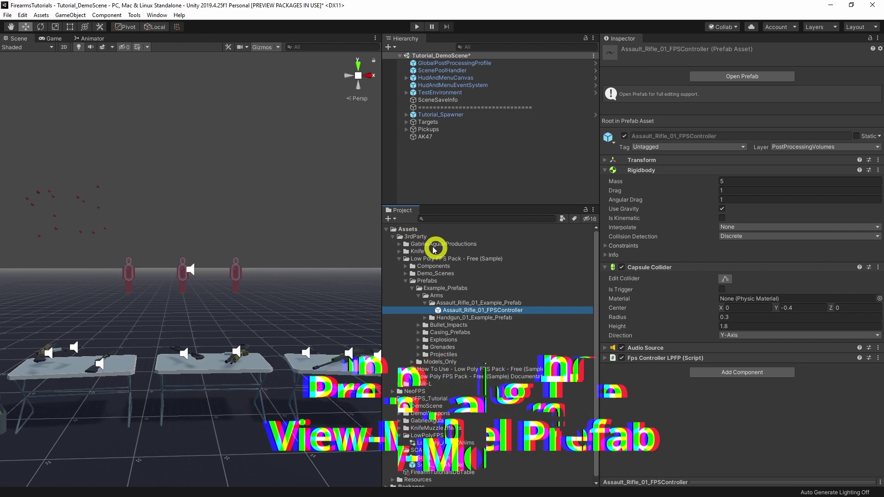
# - Open Assault_Rifle_01_FPSController in Prefab Mode and select its prefab asset
pyautogui.doubleClick(453, 310)
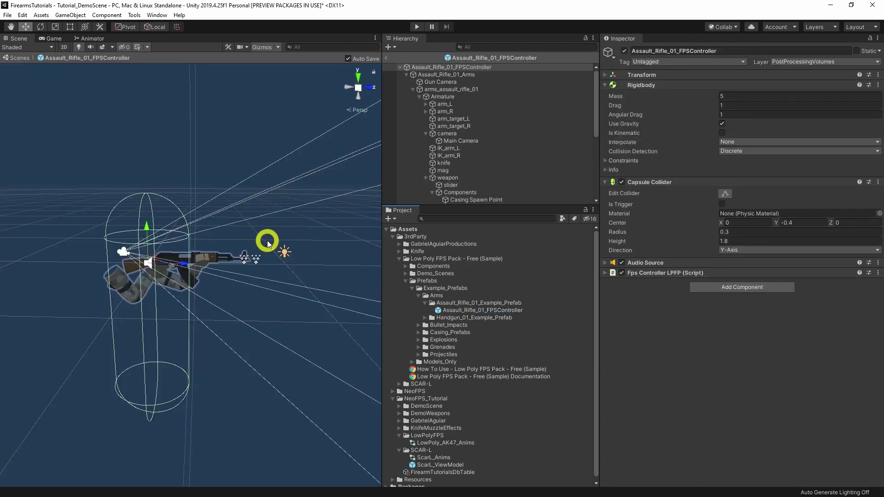
pyautogui.moveTo(444, 89)
pyautogui.mouseDown()
pyautogui.moveTo(446, 63)
pyautogui.moveTo(451, 77)
pyautogui.mouseUp()
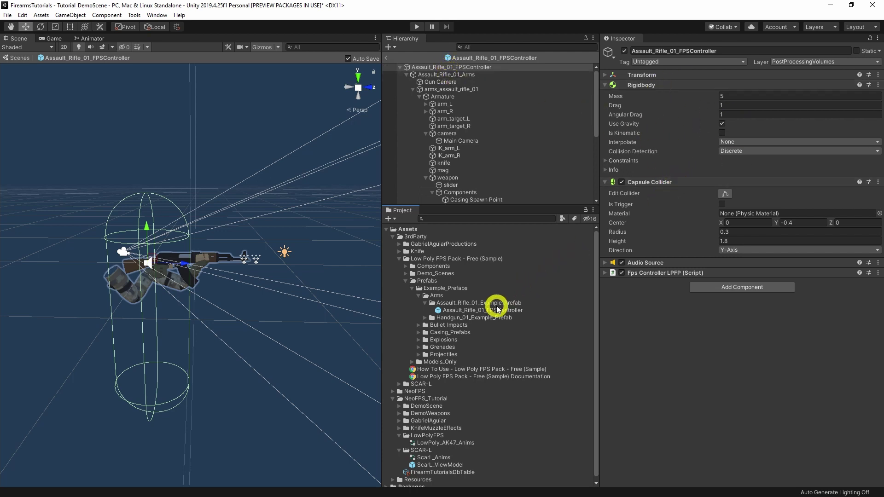
pyautogui.click(480, 311)
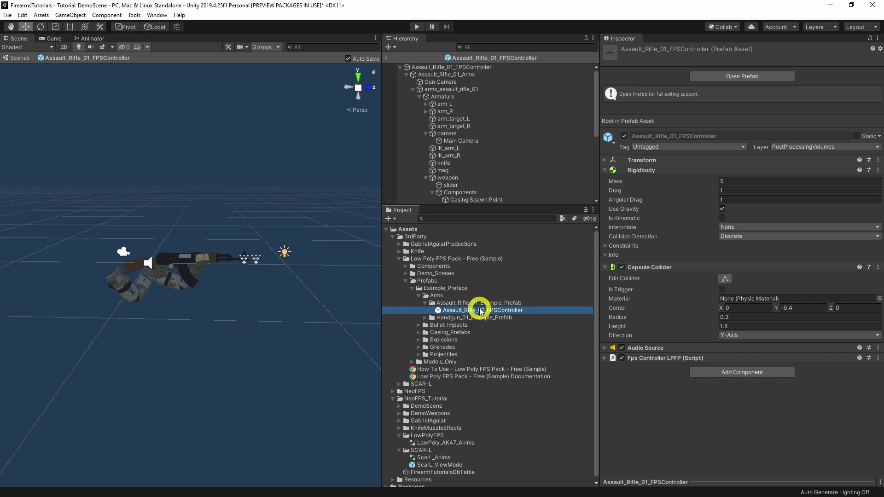
# - Duplicate the prefab into the LowPolyFPS folder and rename the copy AK47_ViewModel
pyautogui.hotkey('ctrl', 'd')
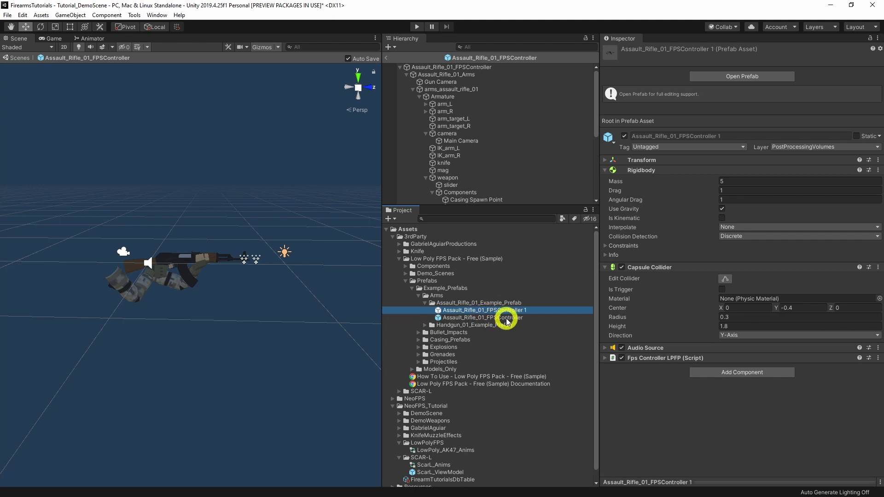
pyautogui.moveTo(436, 459)
pyautogui.mouseDown()
pyautogui.moveTo(435, 445)
pyautogui.moveTo(424, 449)
pyautogui.mouseUp()
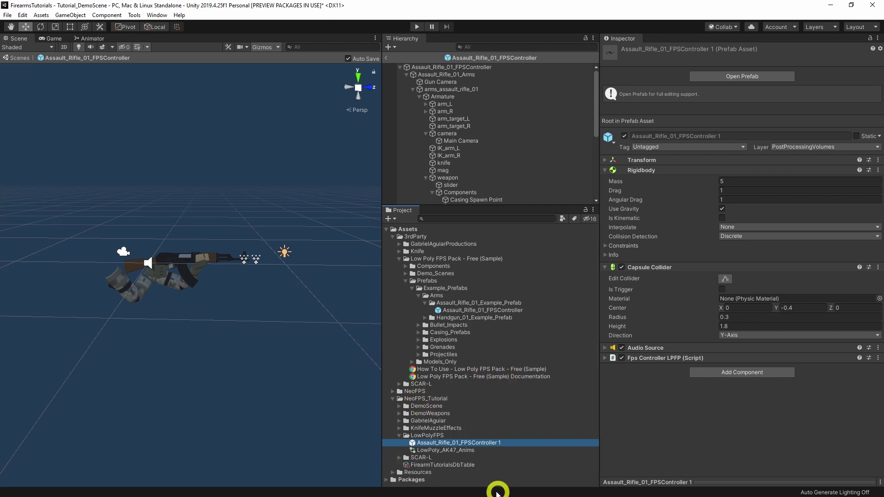
pyautogui.click(479, 443)
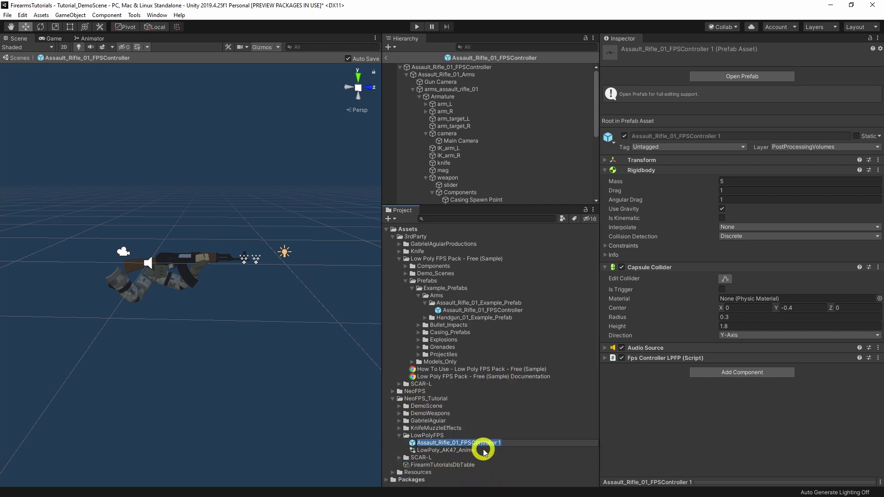
pyautogui.write('AK47_ViewModel')
pyautogui.press('Return')
# - Open AK47_ViewModel for editing and delete Player Canvas with its UI text children
pyautogui.doubleClick(454, 442)
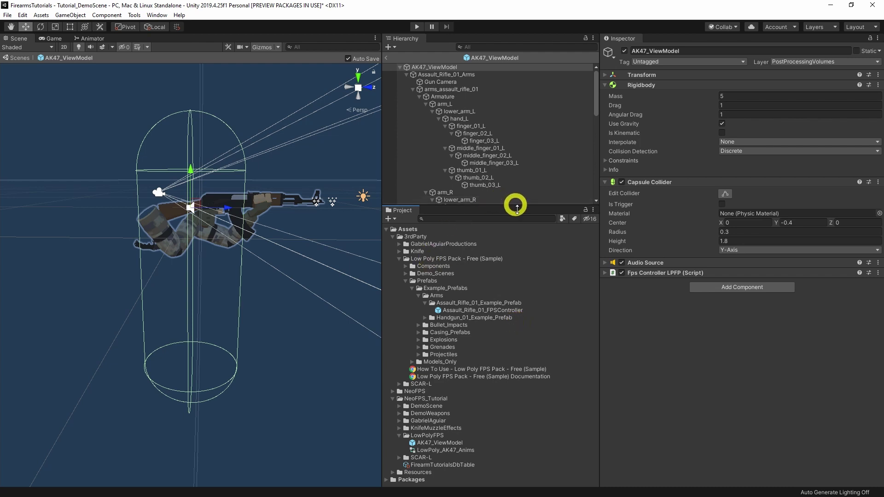
pyautogui.moveTo(515, 205); pyautogui.dragTo(514, 372)
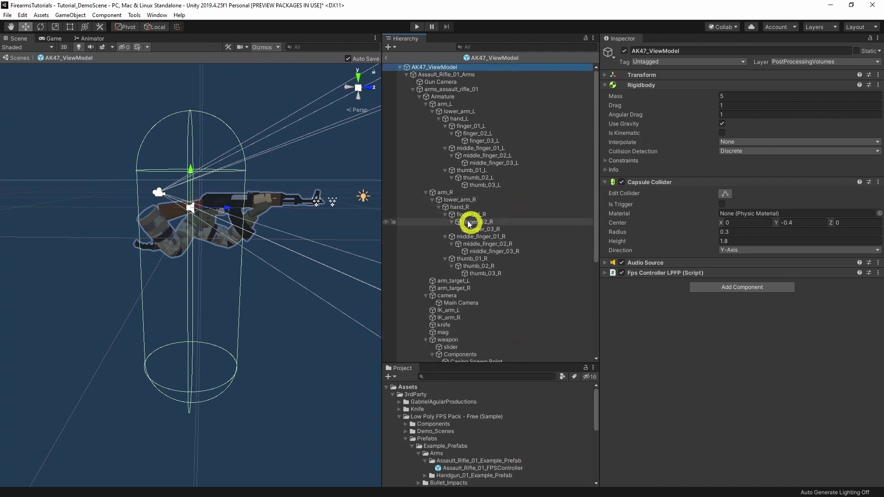
pyautogui.scroll(-6, 497, 217)
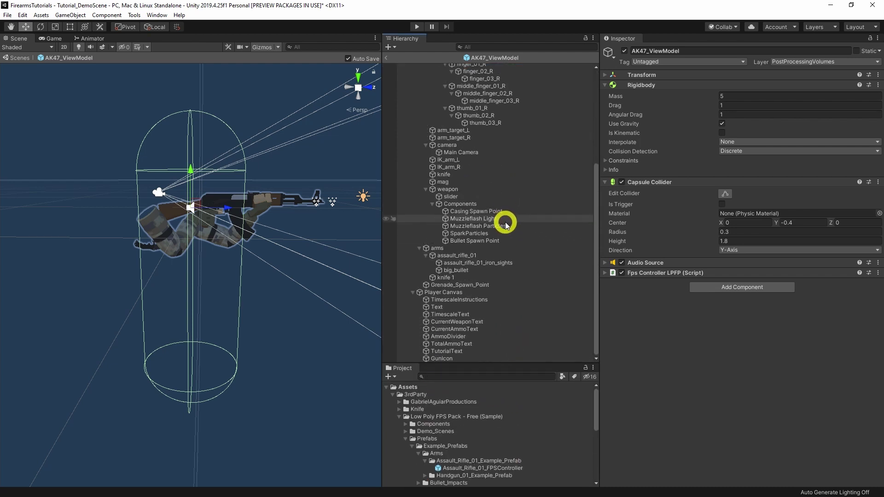
pyautogui.click(451, 293)
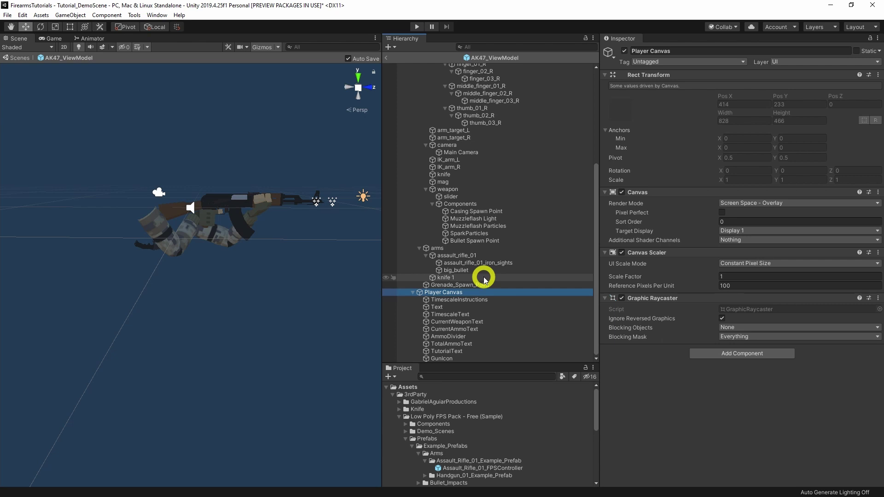
pyautogui.press('Delete')
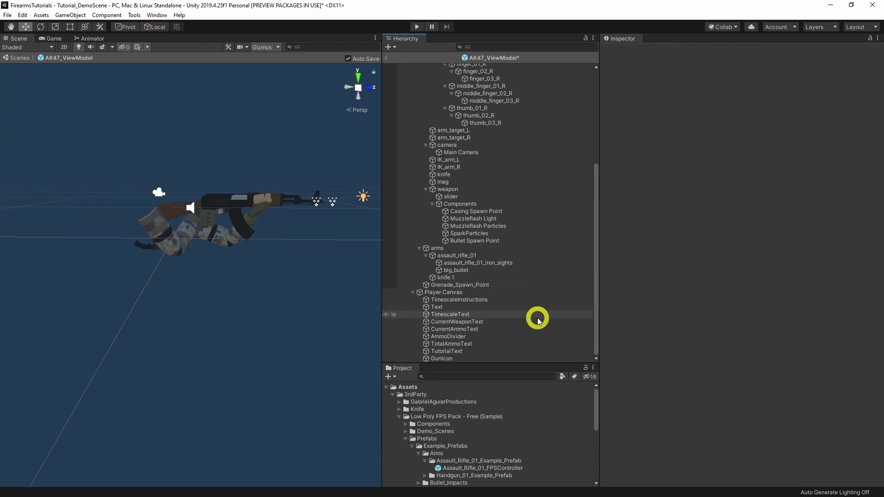
pyautogui.scroll(4, 506, 235)
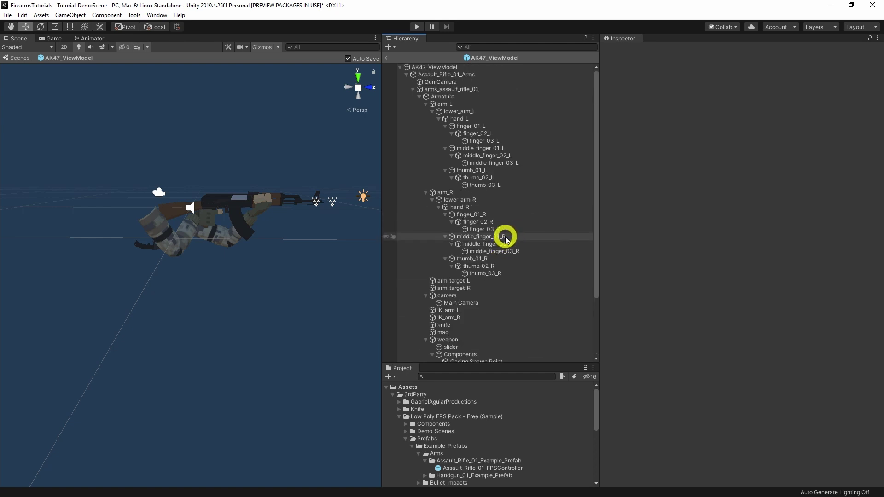
# - Remove Fps Controller LPFP, Audio Source, Capsule Collider and Rigidbody from the root
pyautogui.click(455, 68)
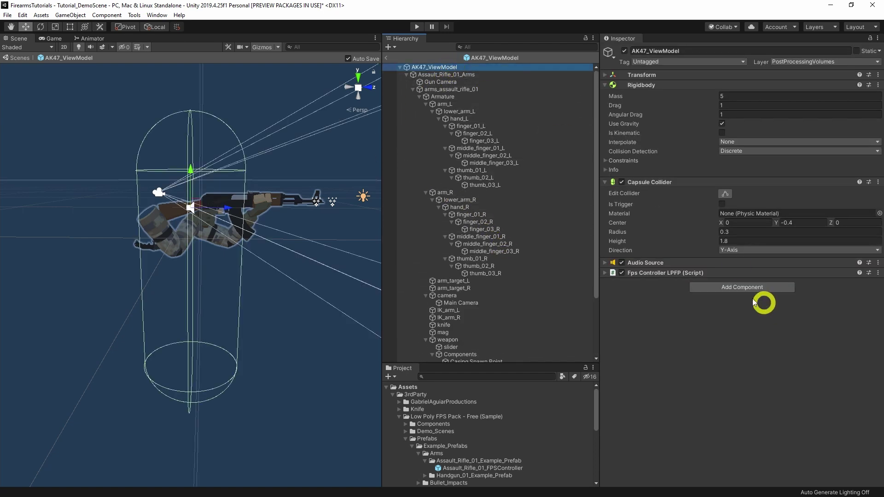
pyautogui.click(878, 272)
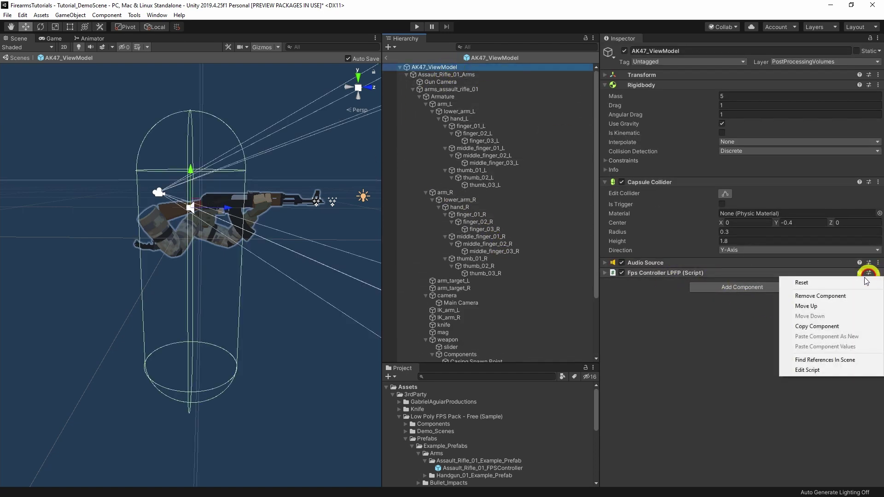
pyautogui.click(835, 293)
pyautogui.click(878, 266)
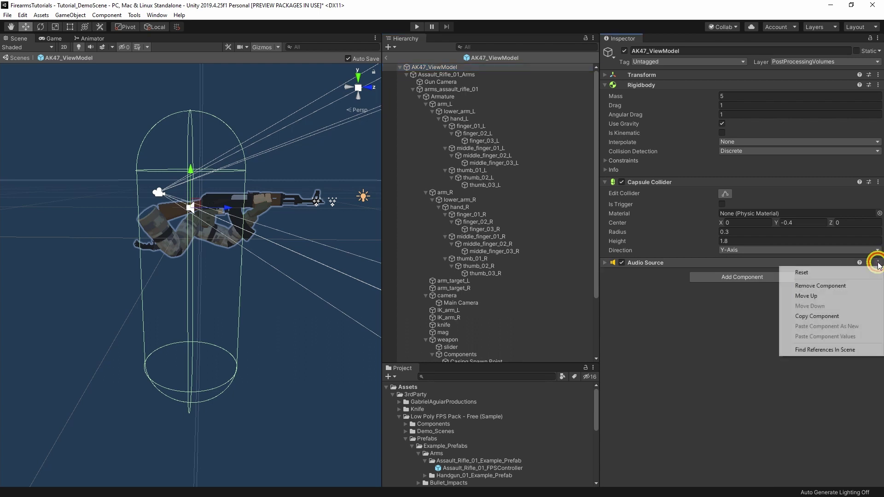
pyautogui.click(842, 283)
pyautogui.click(878, 182)
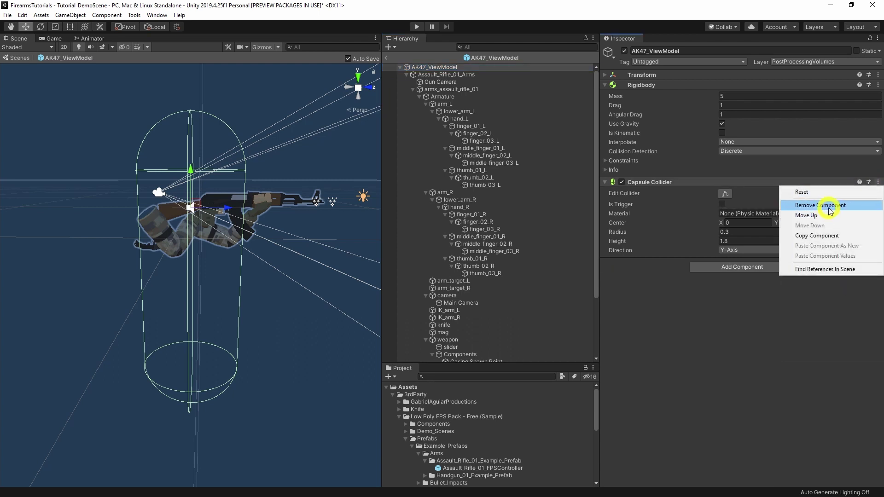
pyautogui.click(768, 203)
pyautogui.click(878, 85)
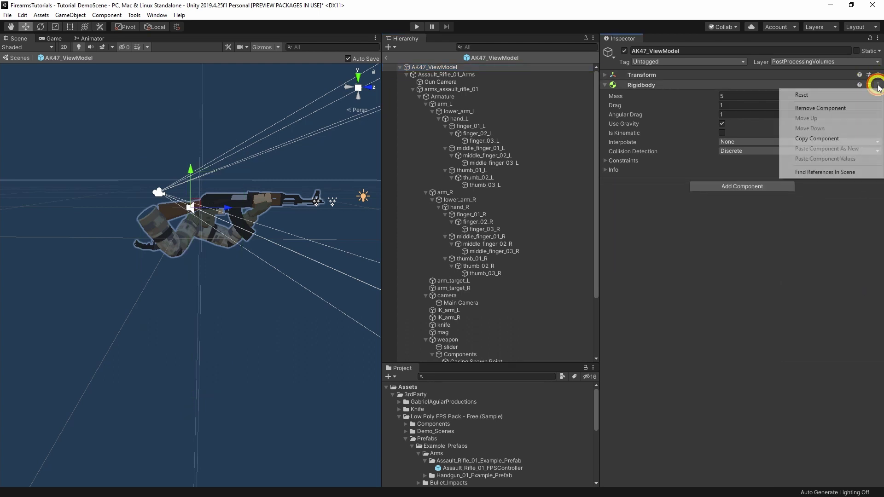
pyautogui.click(837, 109)
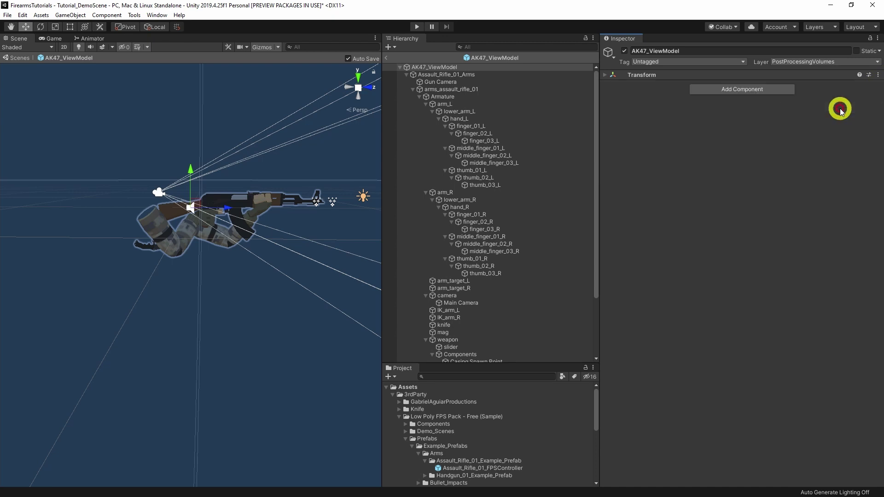
# - Remove the Automatic Gun Script and both Audio Sources from arms_assault_rifle_01
pyautogui.click(438, 89)
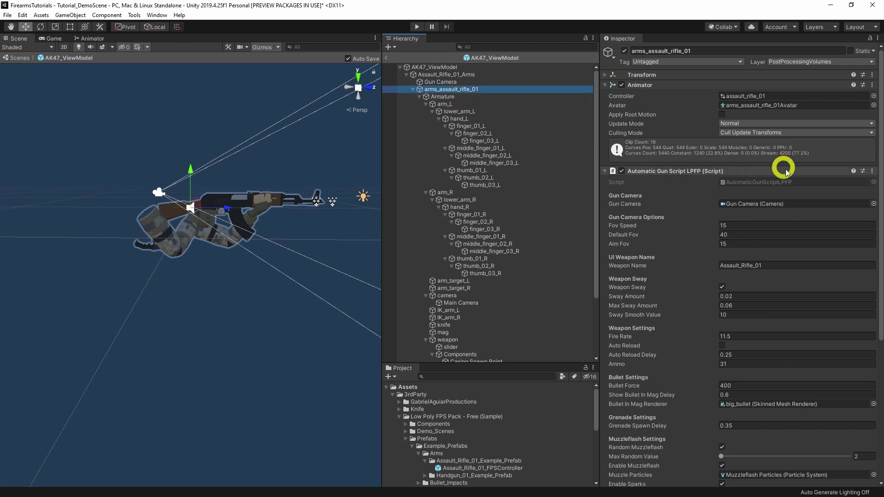
pyautogui.click(871, 171)
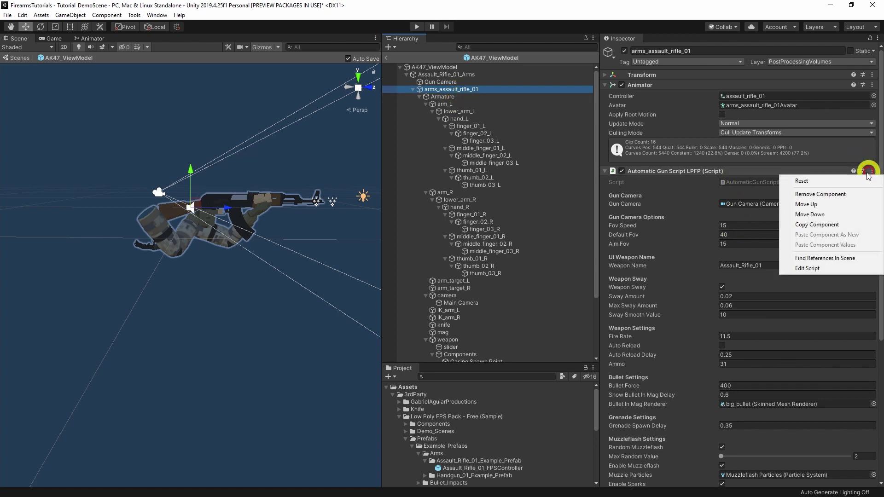
pyautogui.click(821, 194)
pyautogui.click(877, 171)
pyautogui.click(847, 194)
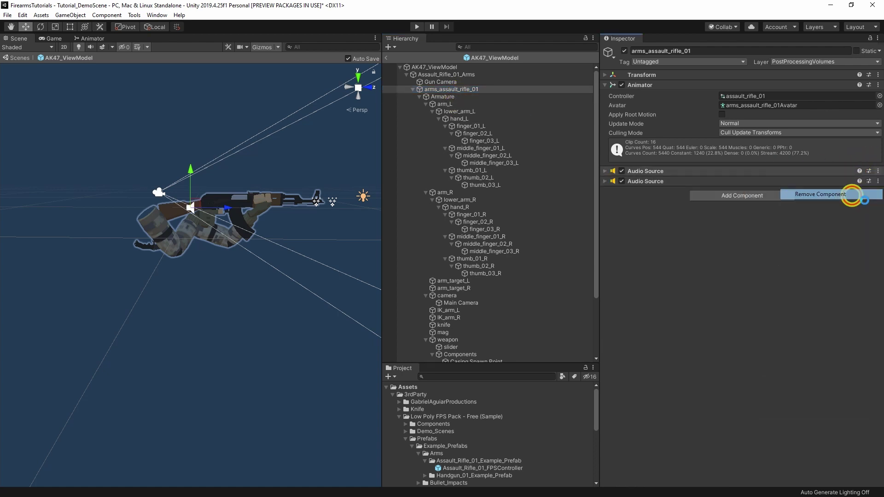
pyautogui.click(877, 170)
pyautogui.click(849, 194)
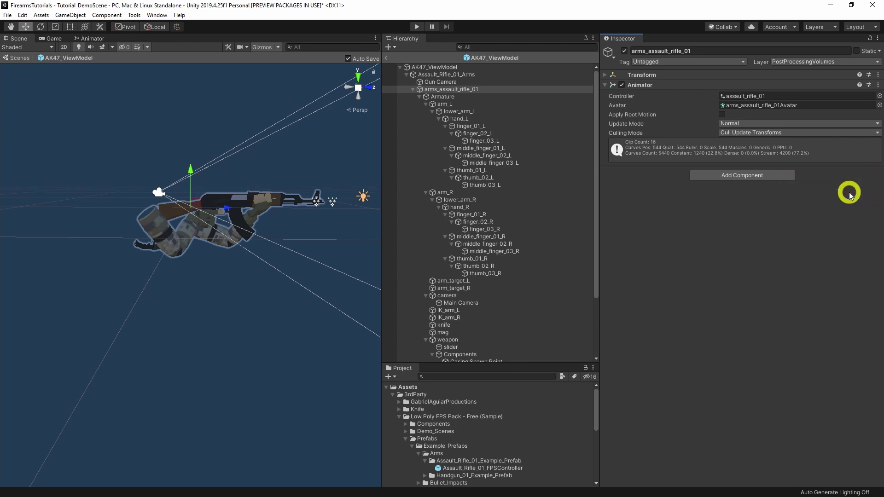
pyautogui.click(465, 83)
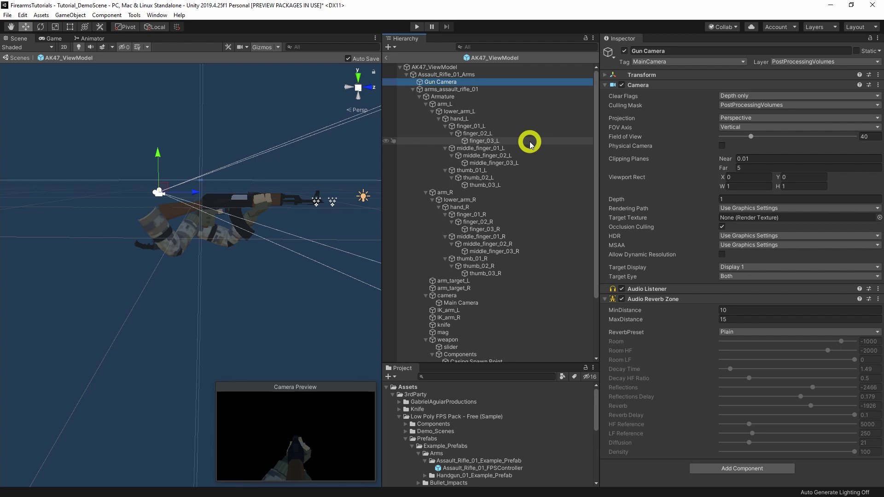
# - Remove the Camera, Audio Listener and Audio Reverb Zone components from Gun Camera
pyautogui.click(431, 67)
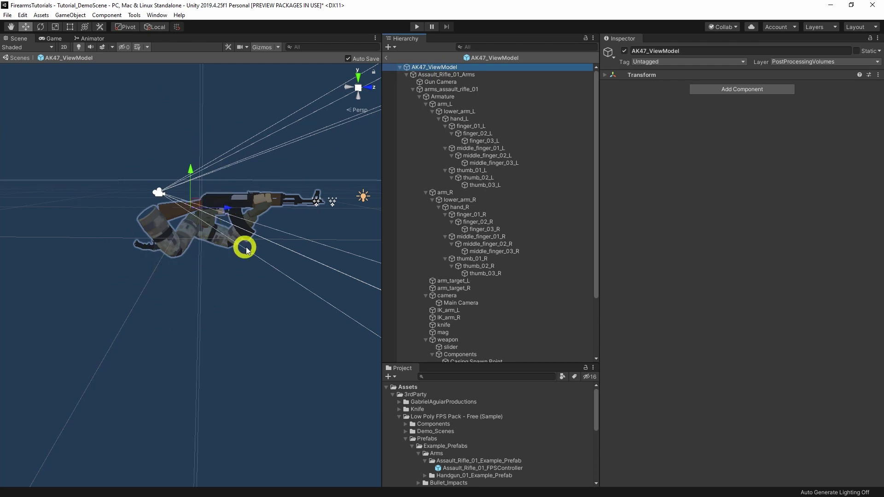
pyautogui.click(441, 82)
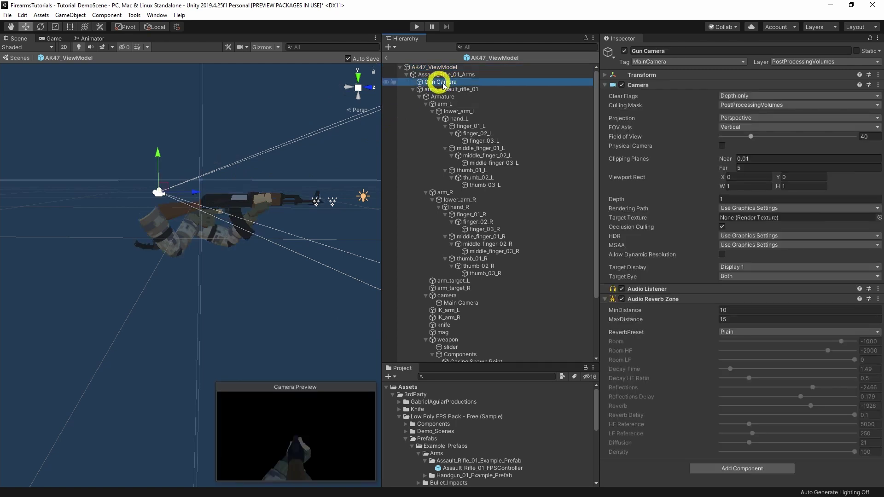
pyautogui.click(435, 75)
pyautogui.click(437, 83)
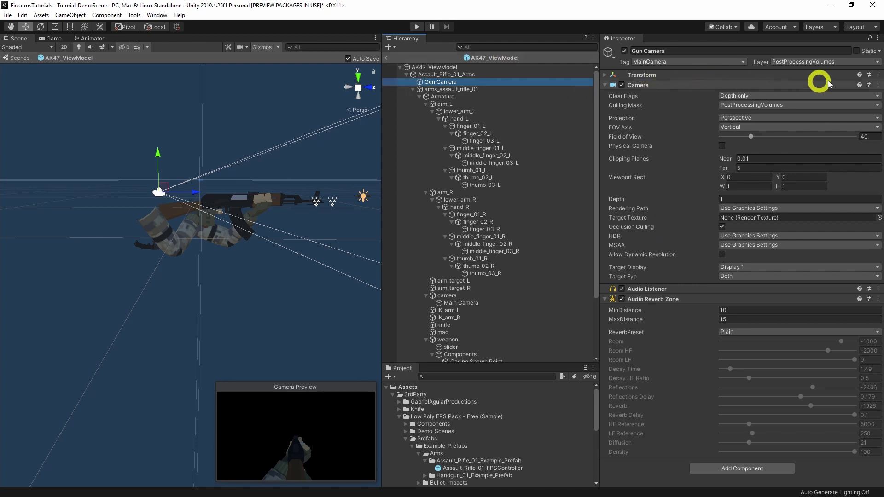
pyautogui.click(878, 85)
pyautogui.click(848, 108)
pyautogui.click(878, 85)
pyautogui.click(850, 108)
pyautogui.click(878, 84)
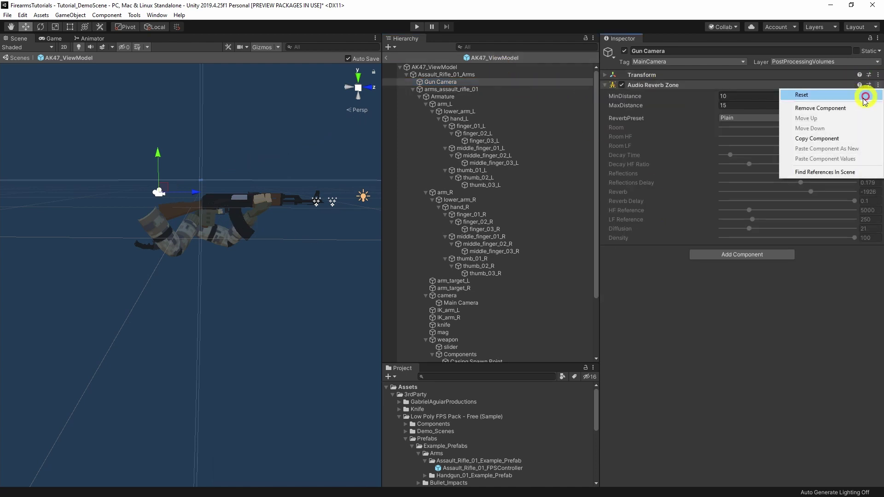
pyautogui.click(851, 108)
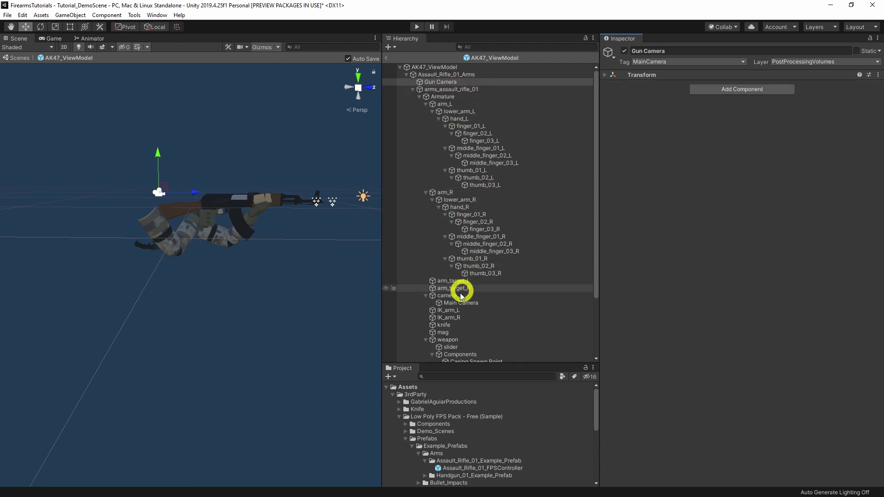
# - Remove the Camera component from Main Camera
pyautogui.click(445, 303)
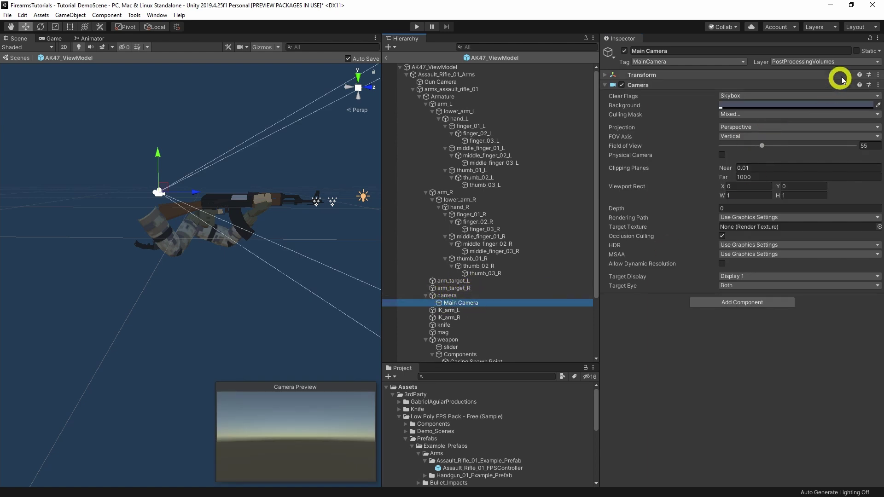
pyautogui.click(877, 87)
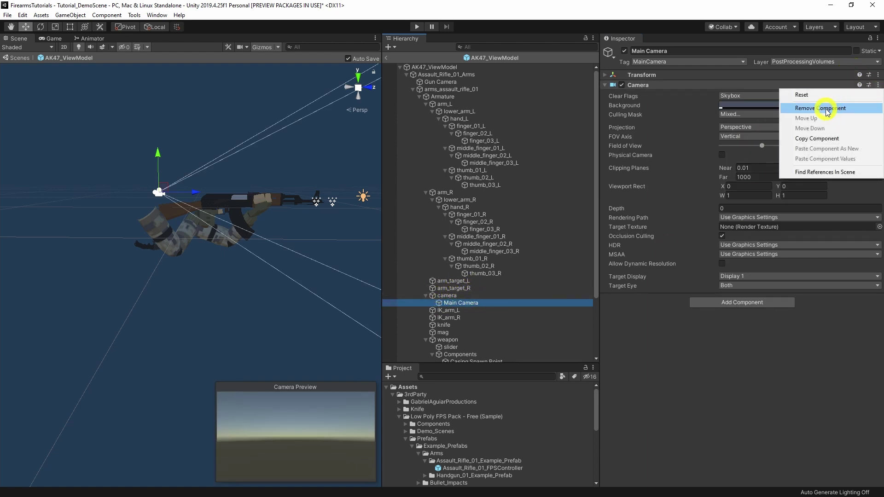
pyautogui.click(831, 108)
pyautogui.scroll(-1, 476, 289)
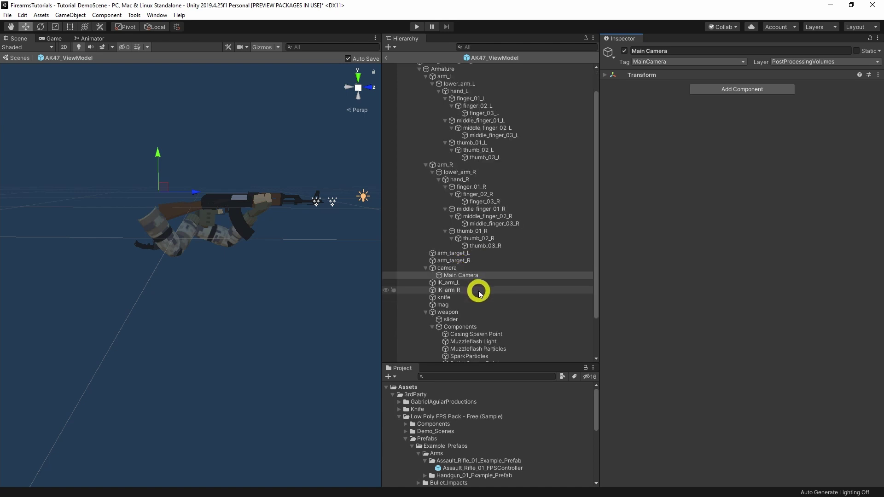
pyautogui.scroll(1, 479, 290)
pyautogui.scroll(-3, 529, 266)
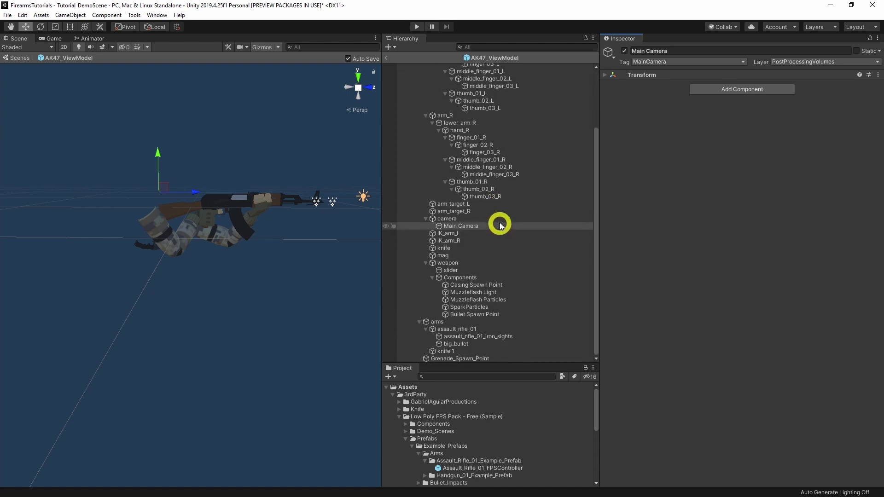
pyautogui.click(461, 279)
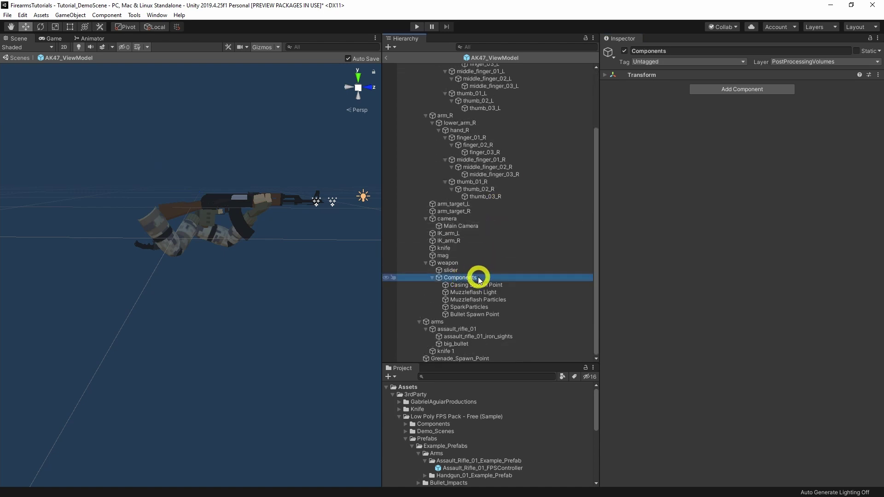
pyautogui.click(443, 263)
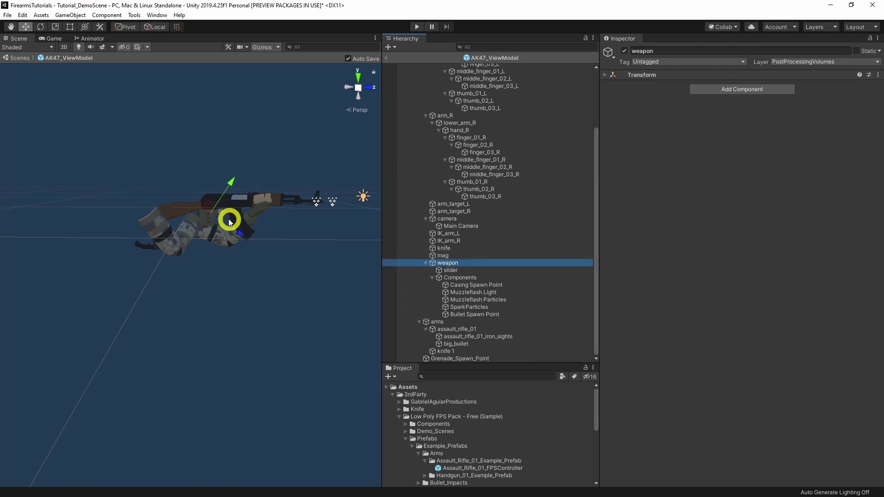
pyautogui.click(472, 277)
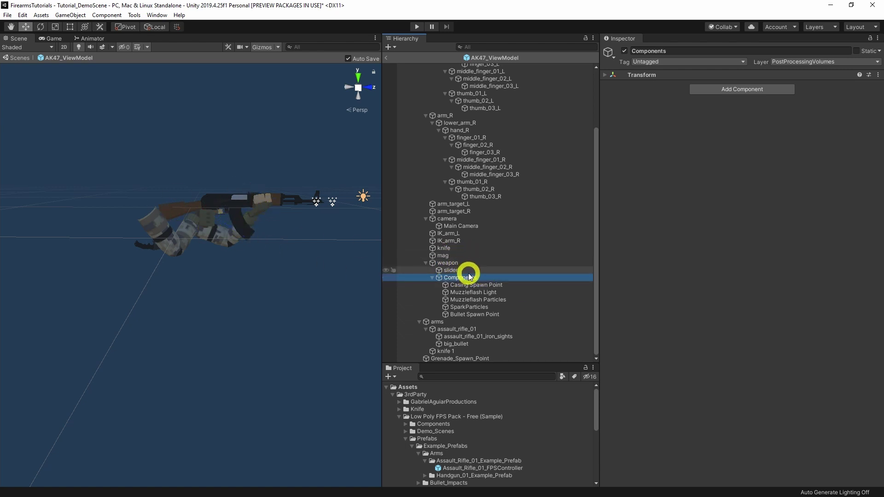
pyautogui.keyDown('alt'); pyautogui.moveTo(78, 99); pyautogui.dragTo(236, 199); pyautogui.keyUp('alt')
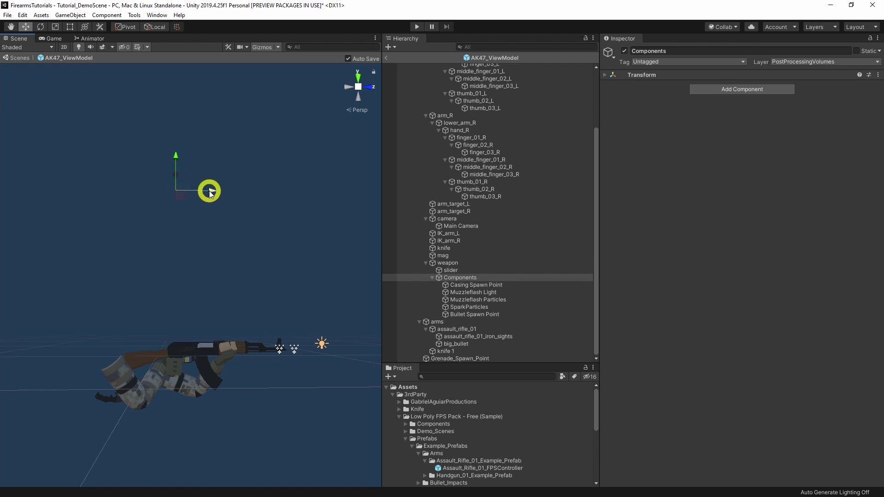
pyautogui.click(475, 286)
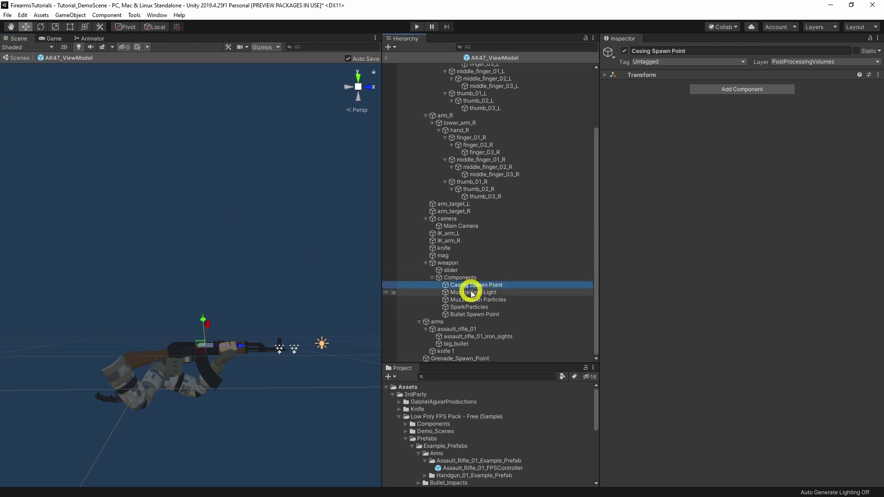
pyautogui.click(470, 293)
pyautogui.click(470, 299)
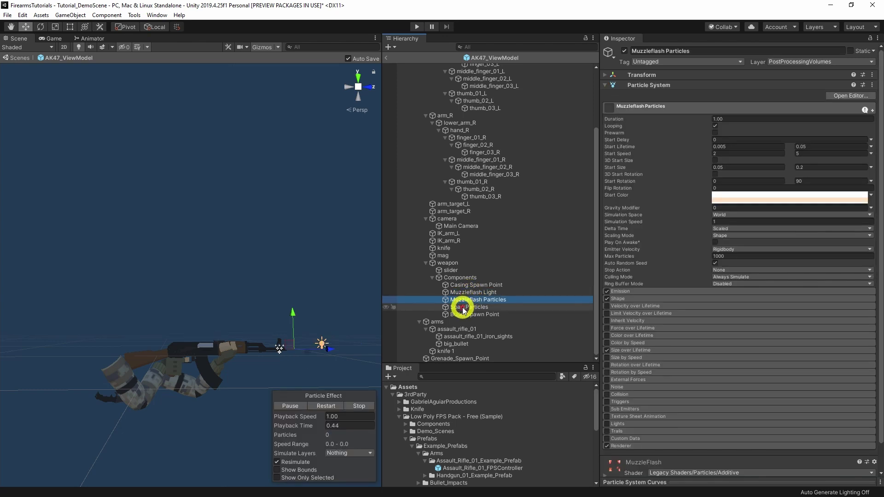
pyautogui.click(469, 307)
pyautogui.click(468, 313)
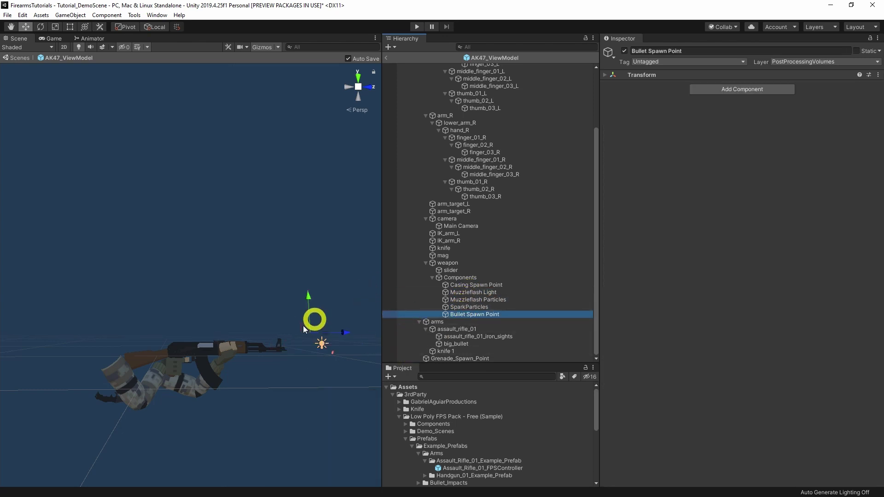
pyautogui.moveTo(275, 375); pyautogui.dragTo(322, 365, button='right')
# - Turn off Looping on Muzzleflash Particles and review its Emission module
pyautogui.click(476, 315)
pyautogui.click(477, 300)
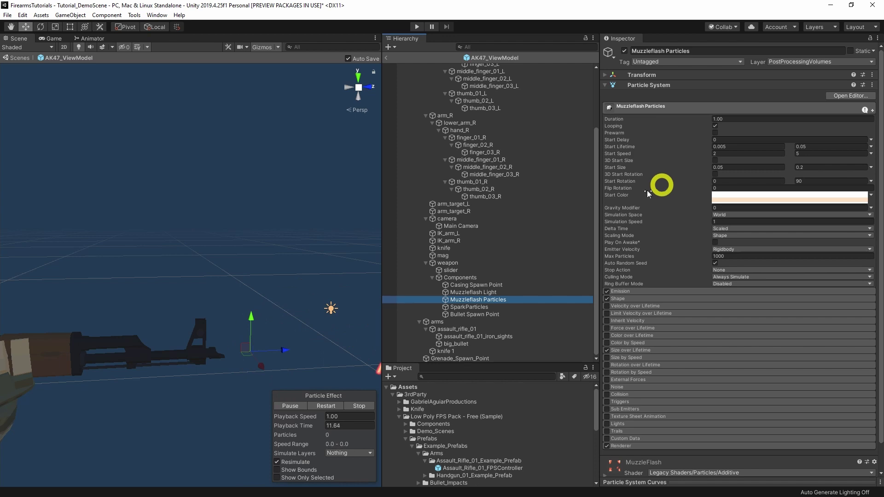
pyautogui.click(656, 291)
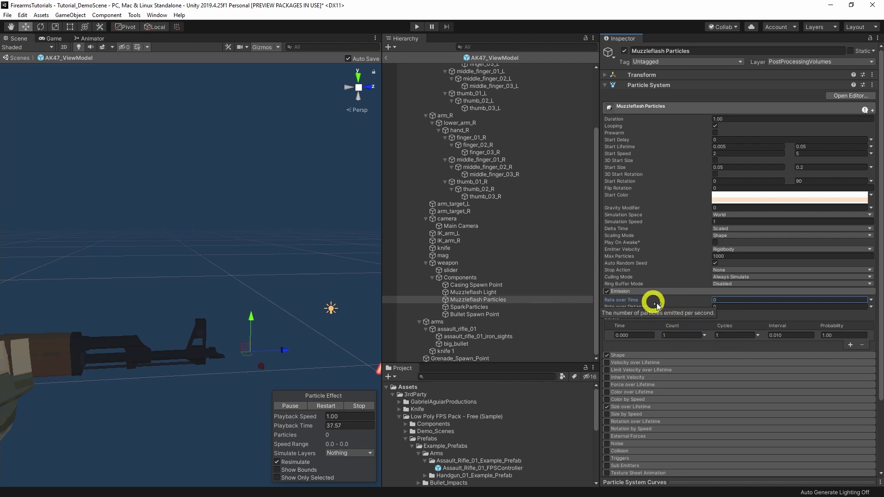
pyautogui.click(715, 126)
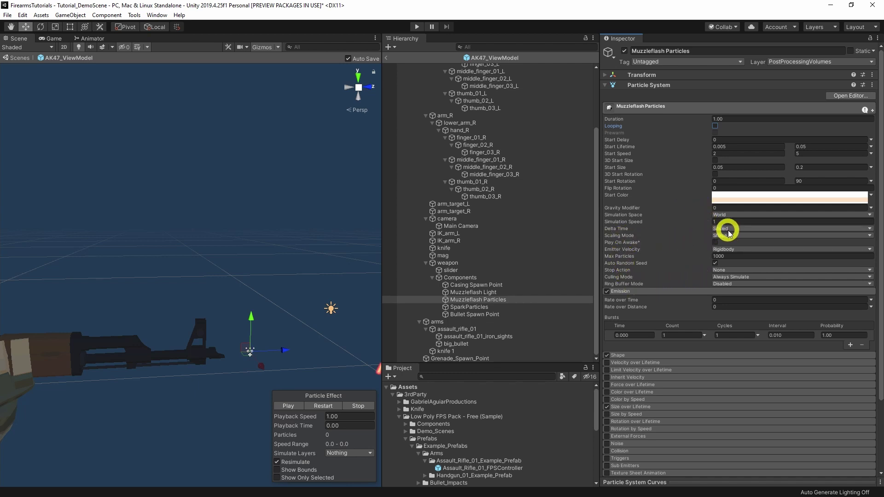
pyautogui.scroll(-4, 700, 244)
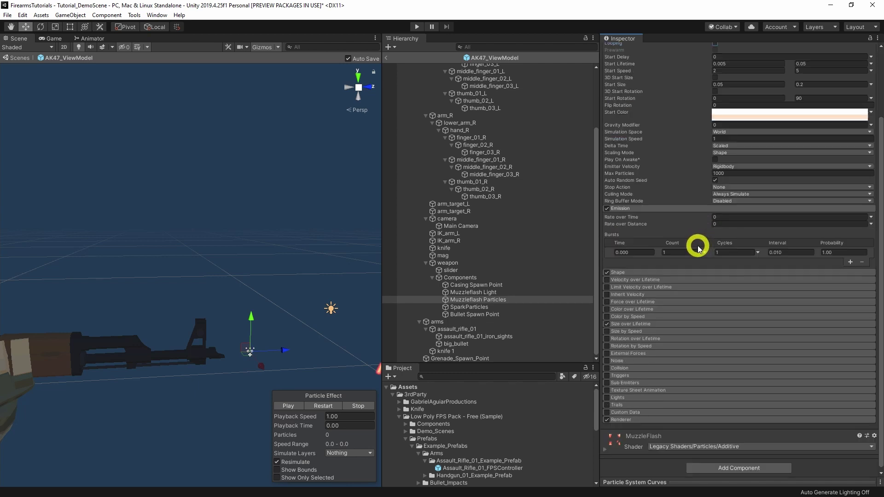
# - Parent SparkParticles under Muzzleflash Particles in the Hierarchy
pyautogui.click(636, 382)
pyautogui.scroll(-2, 642, 378)
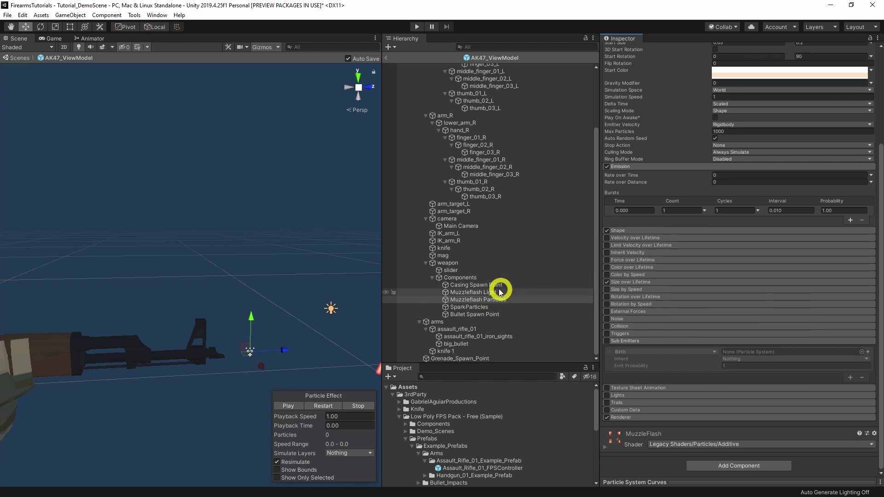
pyautogui.moveTo(466, 312); pyautogui.dragTo(475, 304)
# - Enable Muzzleflash Particles' Sub Emitters module and assign SparkParticles to the Birth slot
pyautogui.click(476, 295)
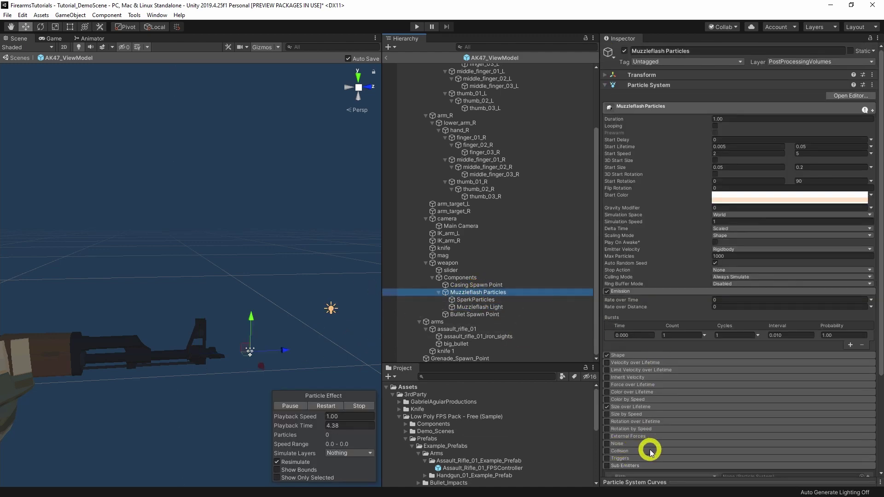
pyautogui.scroll(-5, 651, 454)
pyautogui.click(607, 341)
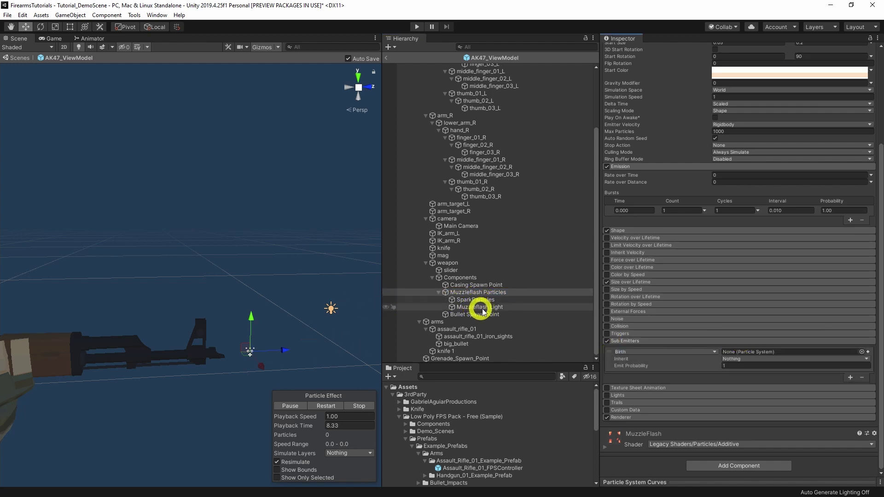
pyautogui.moveTo(475, 300); pyautogui.dragTo(737, 353)
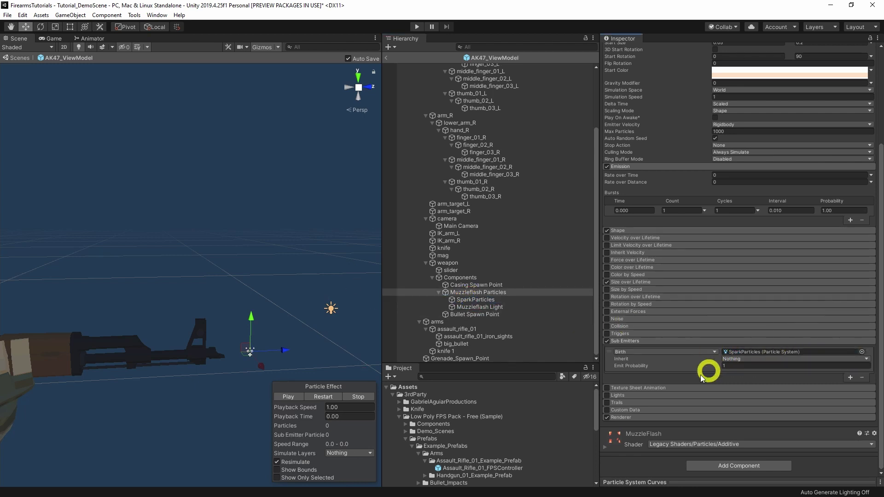
pyautogui.click(477, 300)
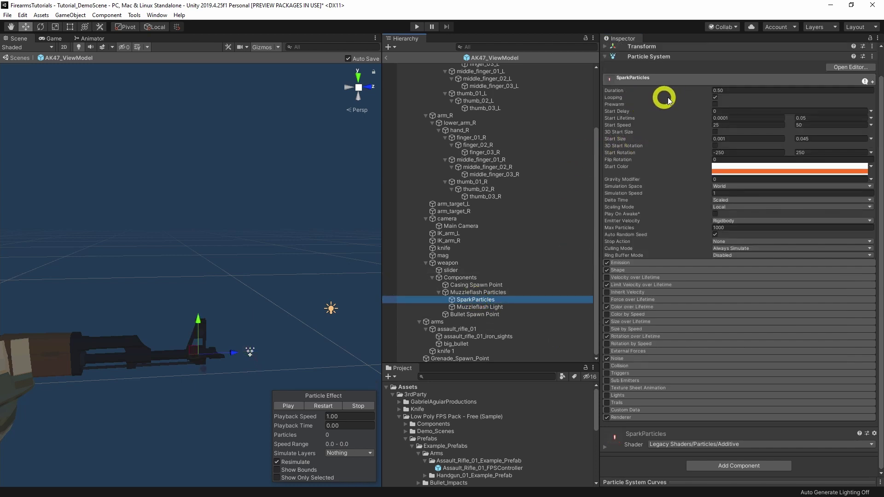
# - Turn off Looping on SparkParticles and set its Emission Rate over Time to 0
pyautogui.click(716, 97)
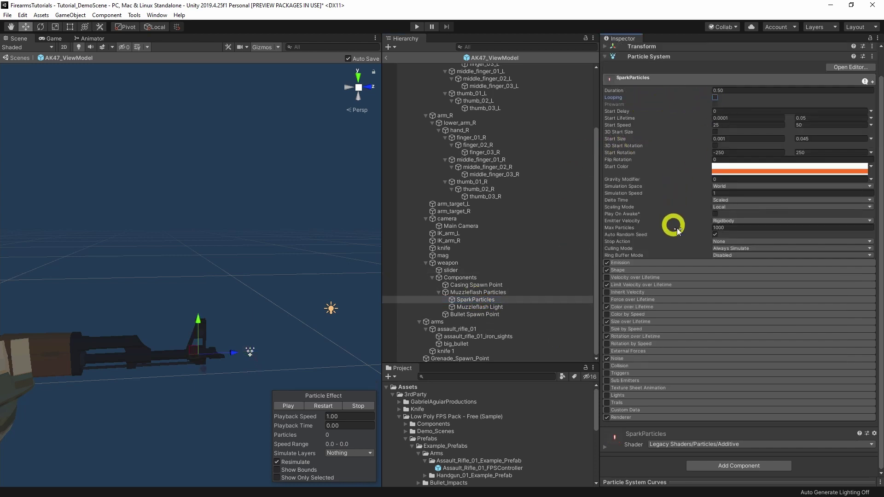
pyautogui.click(647, 265)
pyautogui.doubleClick(732, 271)
pyautogui.write('0')
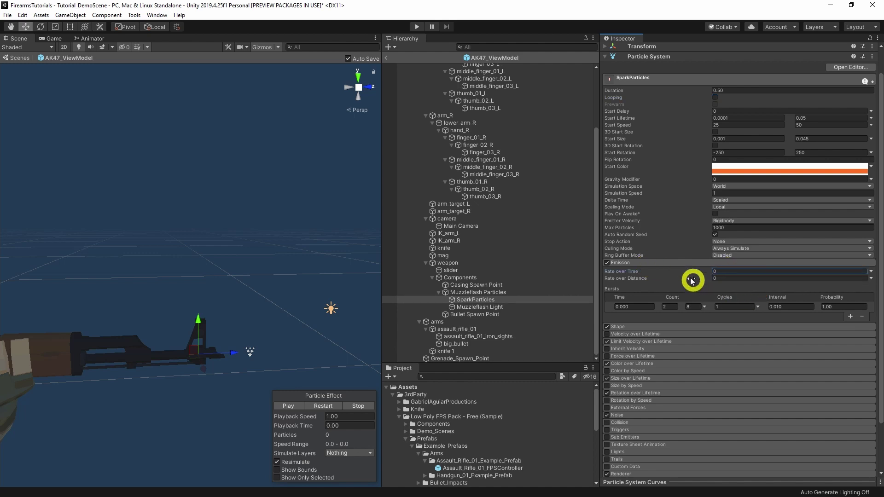
pyautogui.click(534, 293)
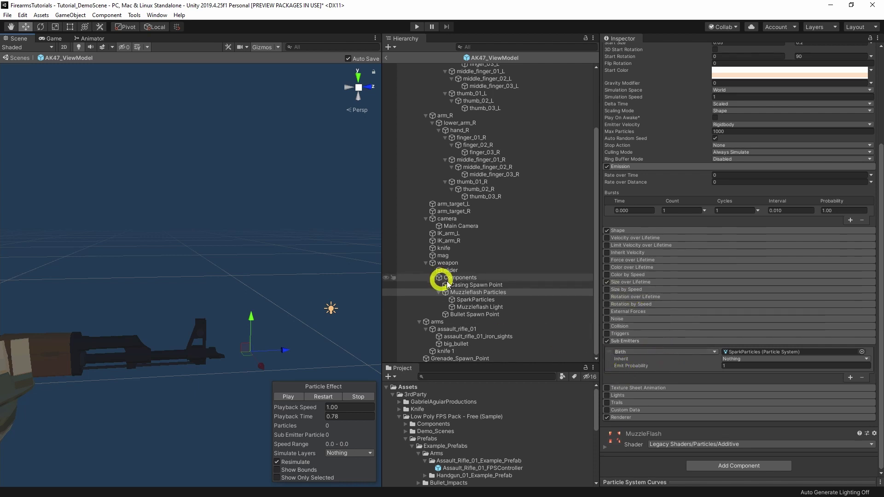
# - Enable the Lights module, assign Muzzleflash Light as its light, Ratio 1
pyautogui.click(623, 395)
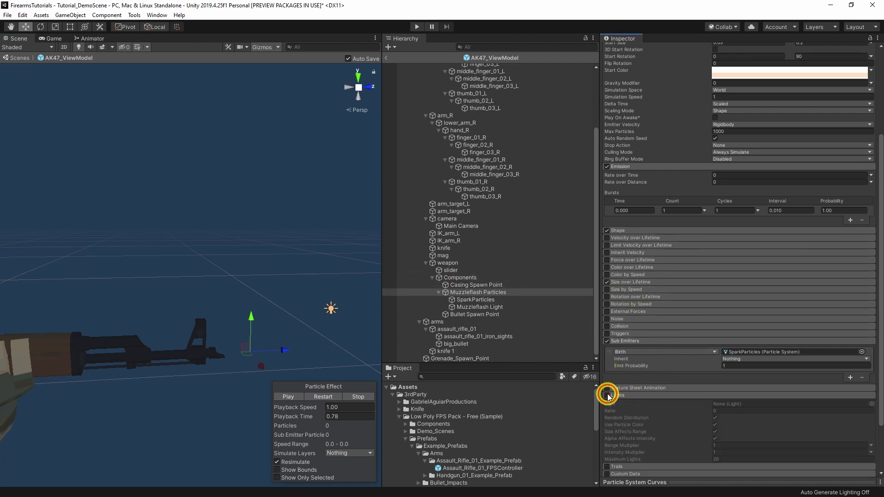
pyautogui.click(607, 396)
pyautogui.scroll(-3, 635, 395)
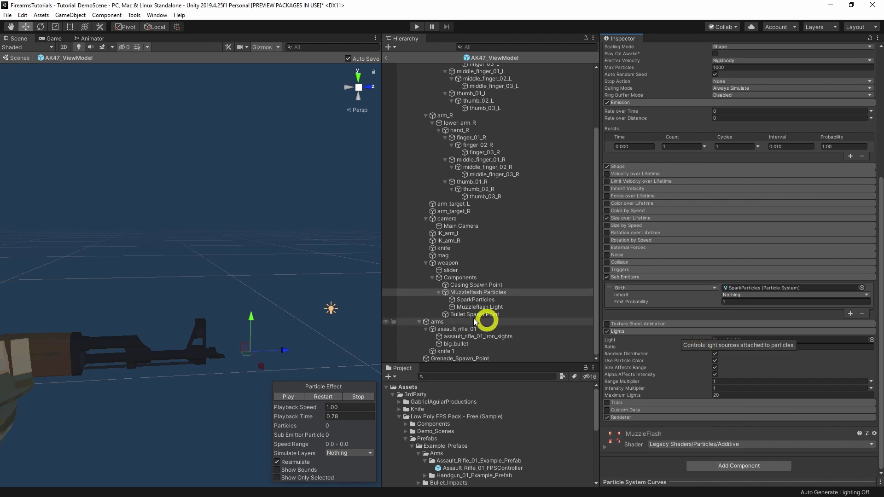
pyautogui.moveTo(475, 307); pyautogui.dragTo(729, 344)
pyautogui.click(722, 346)
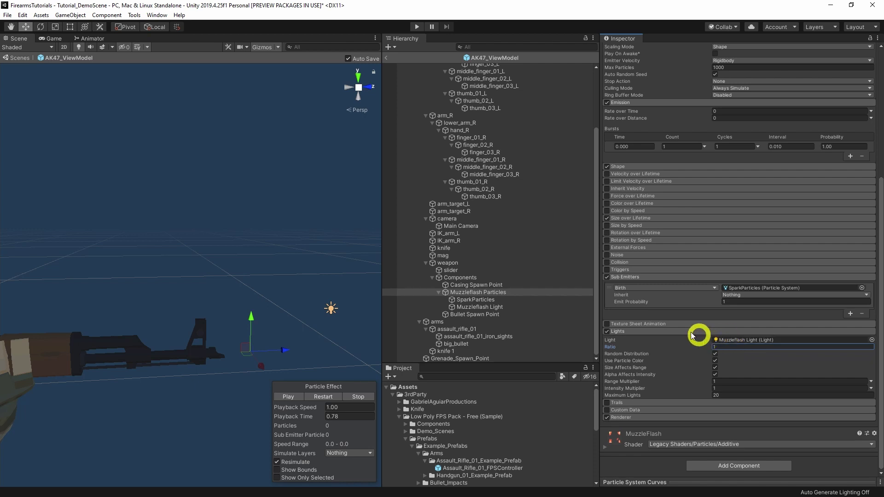
# - Rotate the Casing Spawn Point to a new orientation with the Rotate tool
pyautogui.click(463, 285)
pyautogui.keyDown('alt'); pyautogui.moveTo(174, 270); pyautogui.dragTo(35, 300); pyautogui.keyUp('alt')
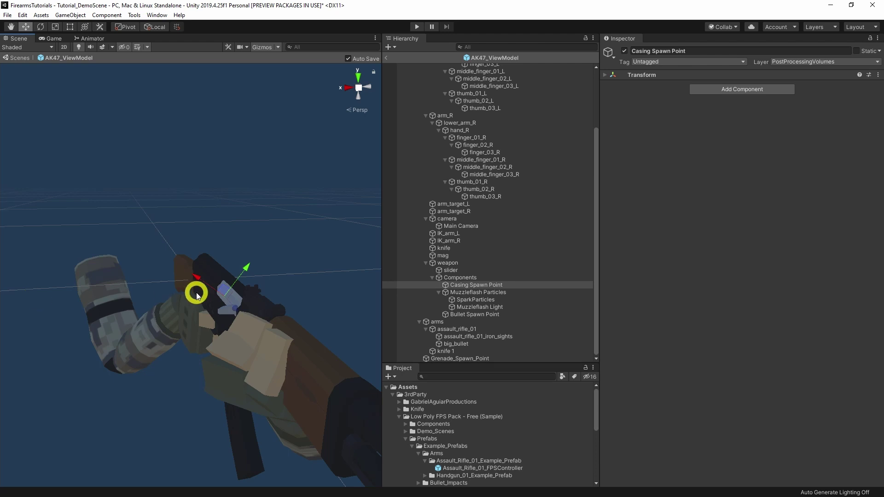
pyautogui.press('e')
pyautogui.moveTo(212, 267); pyautogui.dragTo(134, 359)
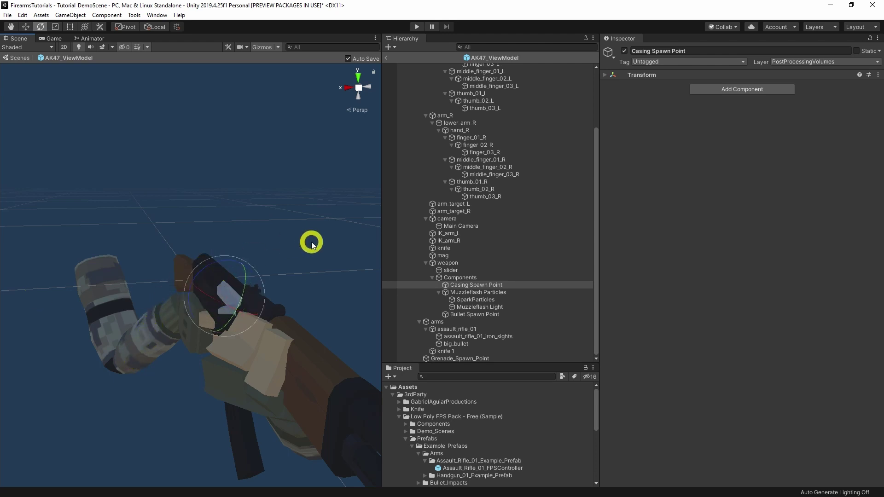
# - Reselect and frame the Casing Spawn Point, return to the Move tool, and scroll the Hierarchy to the top
pyautogui.click(301, 231)
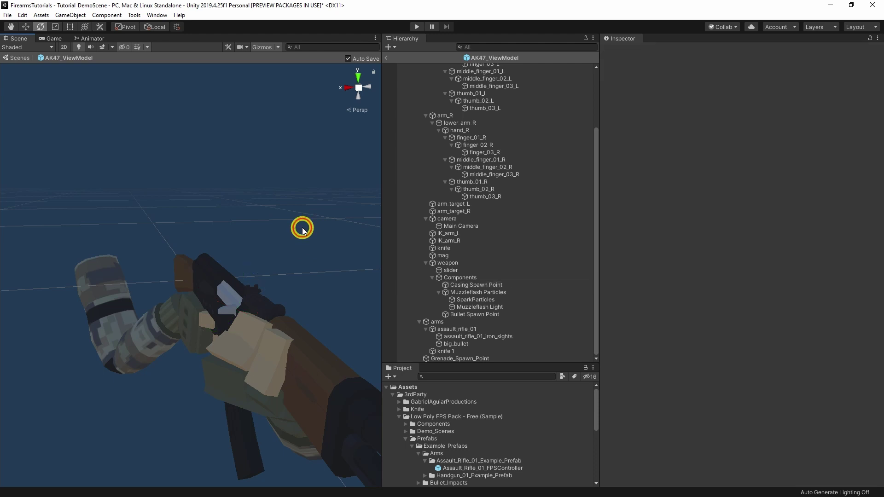
pyautogui.click(476, 285)
pyautogui.press('f')
pyautogui.press('w')
pyautogui.keyDown('alt'); pyautogui.moveTo(333, 305); pyautogui.dragTo(155, 268); pyautogui.keyUp('alt')
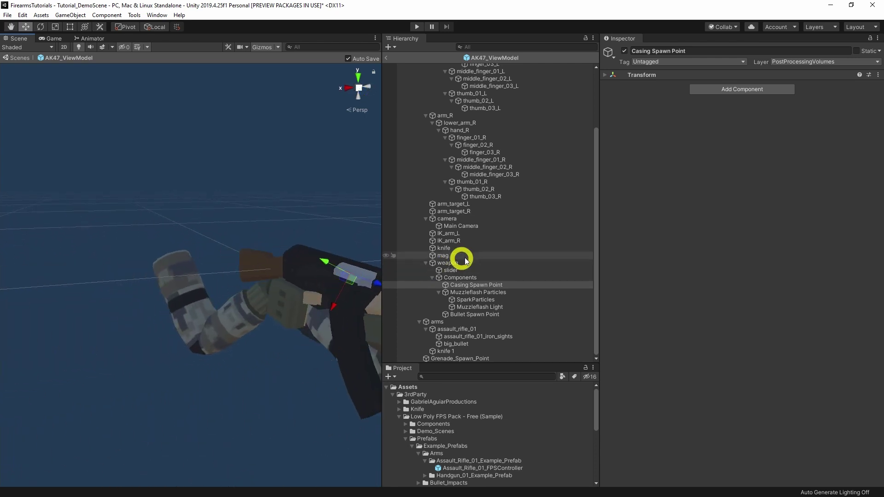
pyautogui.scroll(2, 514, 273)
pyautogui.scroll(3, 515, 273)
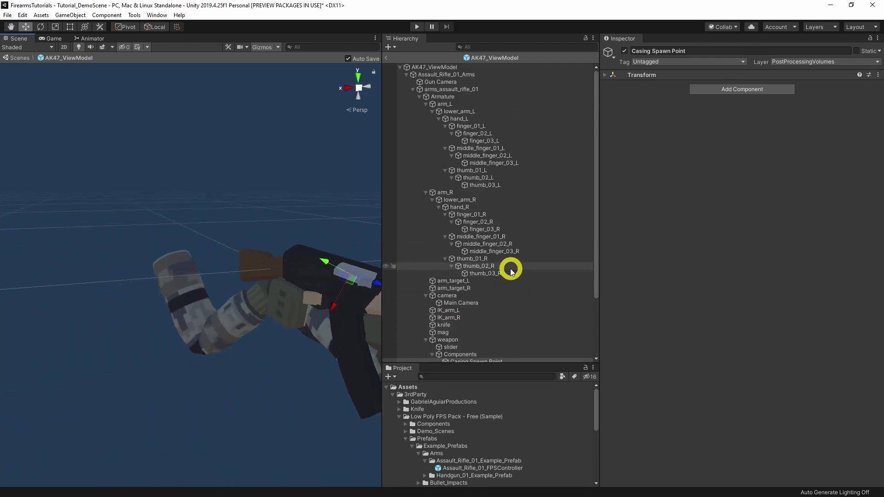